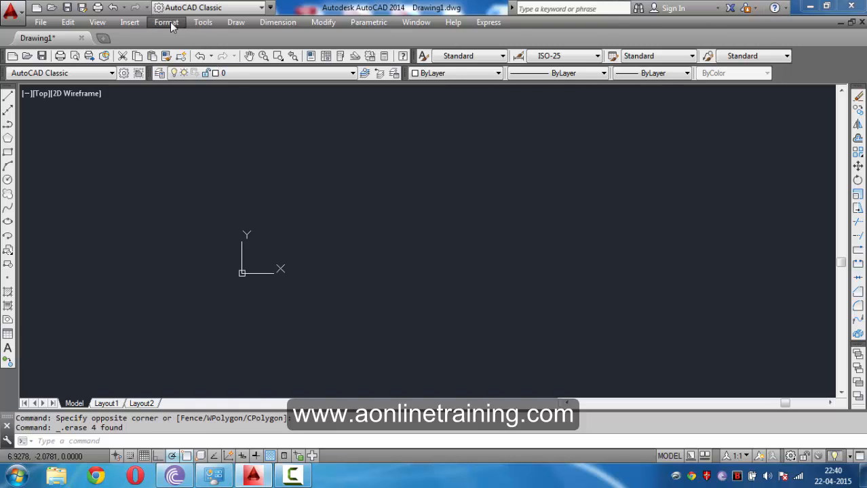
- Configure the drawing units with Architectural length type and Inches as the insertion scale
click(167, 23)
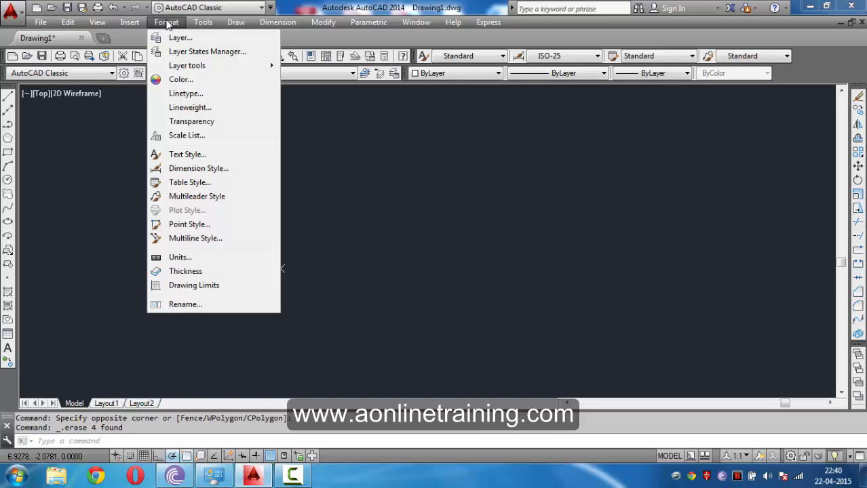
click(179, 257)
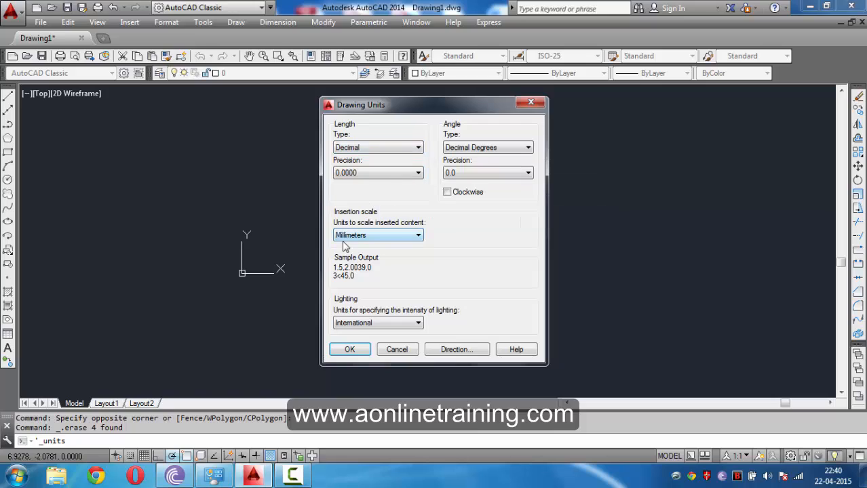
click(372, 149)
click(370, 161)
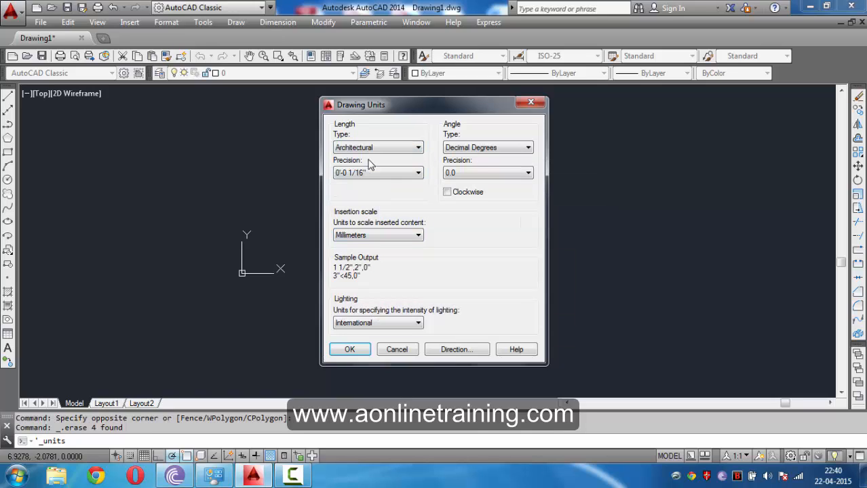
click(373, 235)
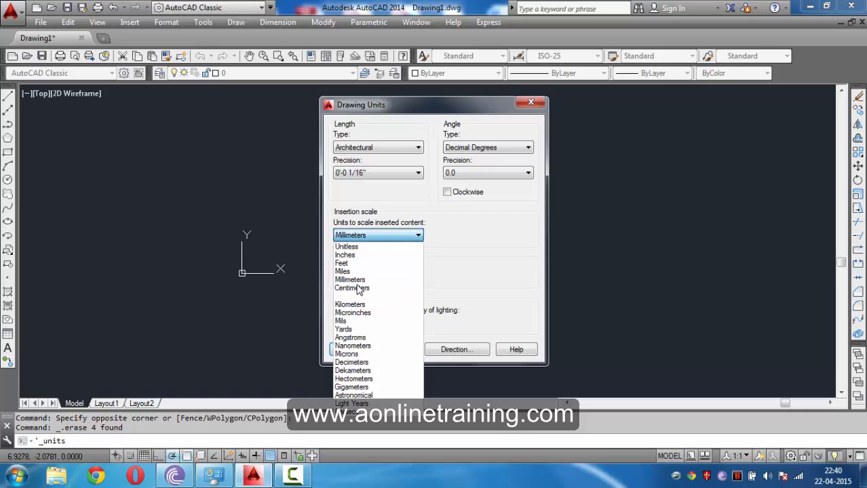
click(356, 256)
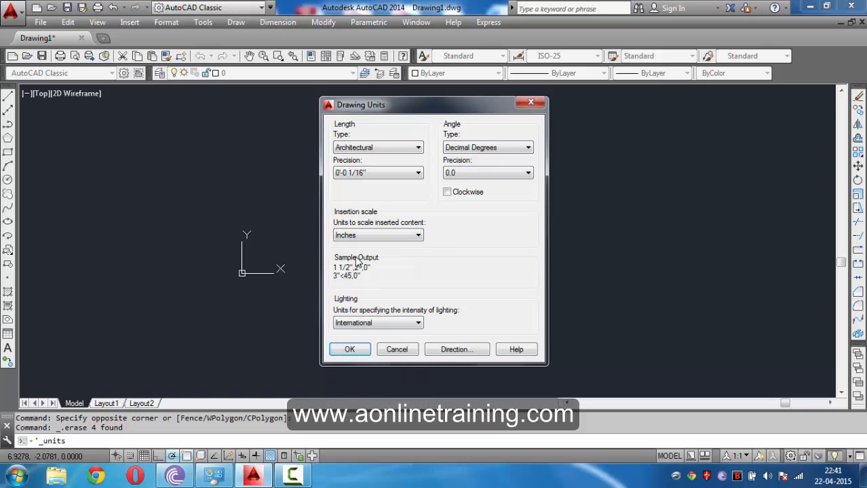
click(350, 351)
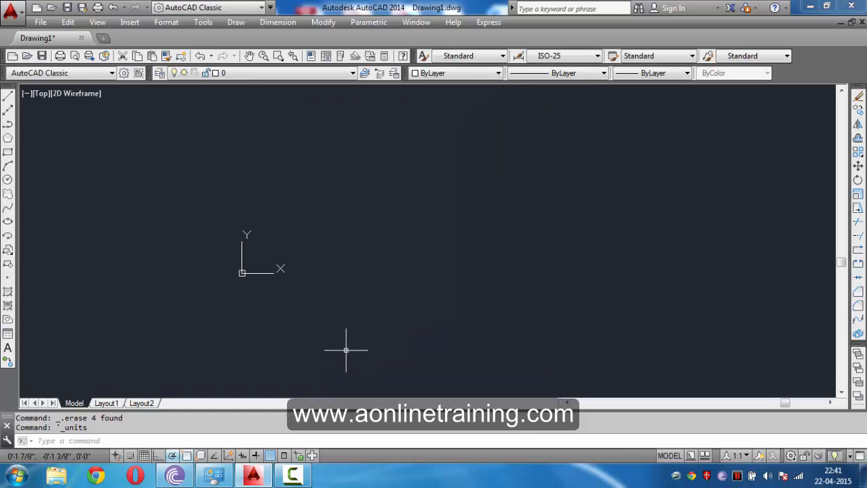
- Draw a horizontal line 5' long to the right from a free point above the origin
click(7, 97)
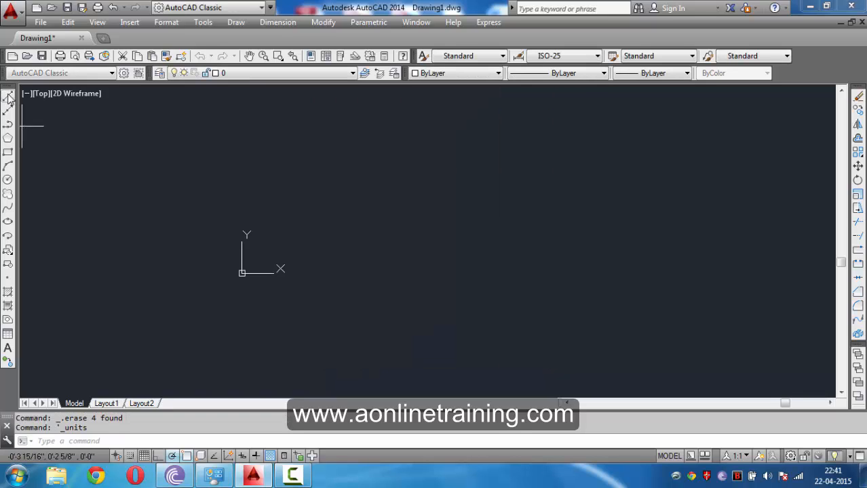
click(294, 163)
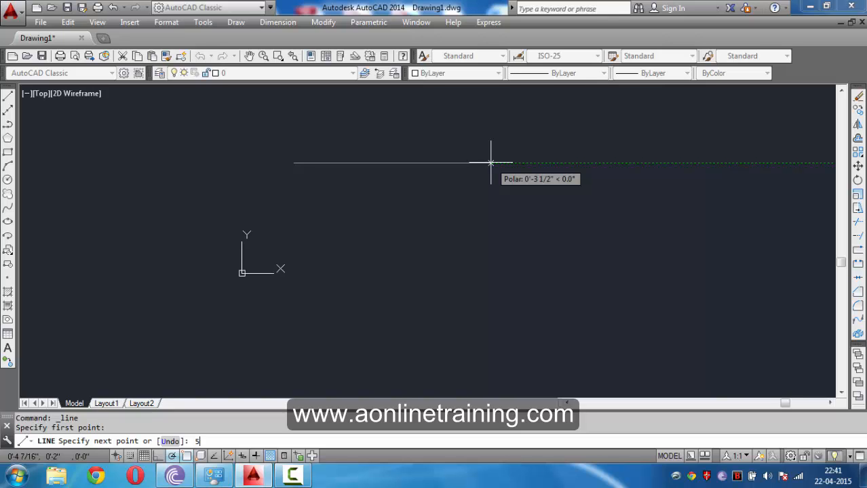
text(')
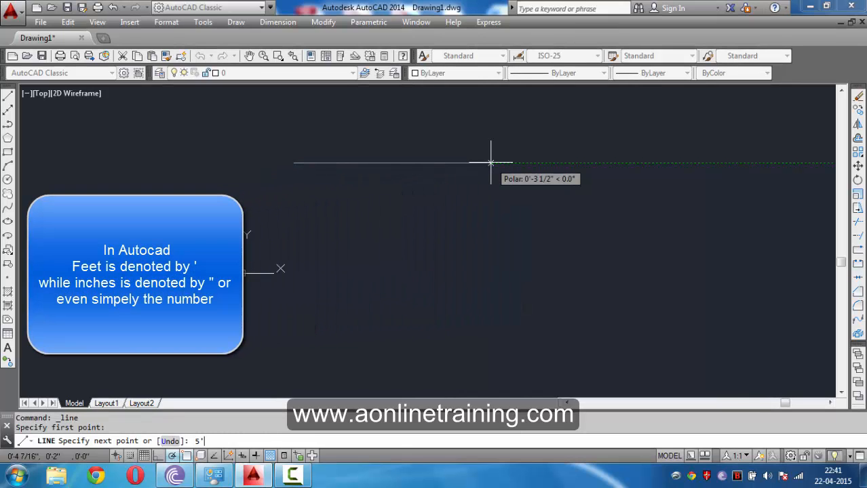
key(Return)
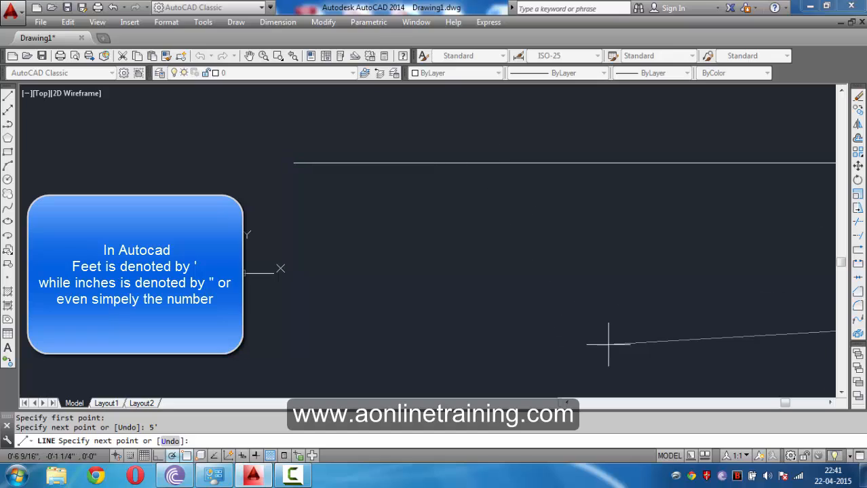
key(Escape)
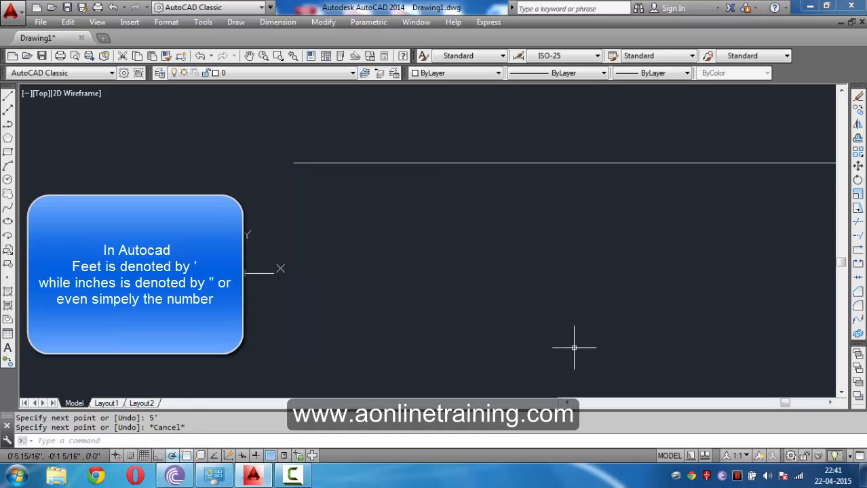
- With Ortho mode on, draw a 2' vertical line downward from the right end of the 5' line
middle_click(476, 206)
middle_click(475, 207)
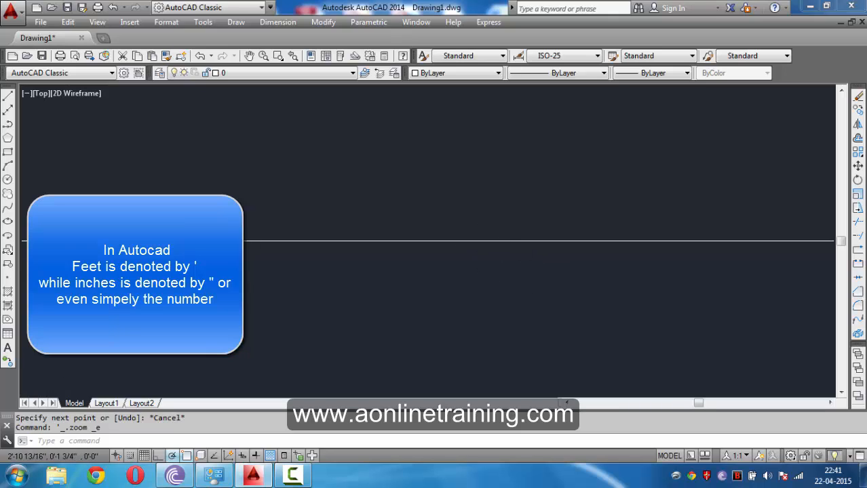
scroll(478, 242, down, 5)
middle_drag(473, 251, 453, 196)
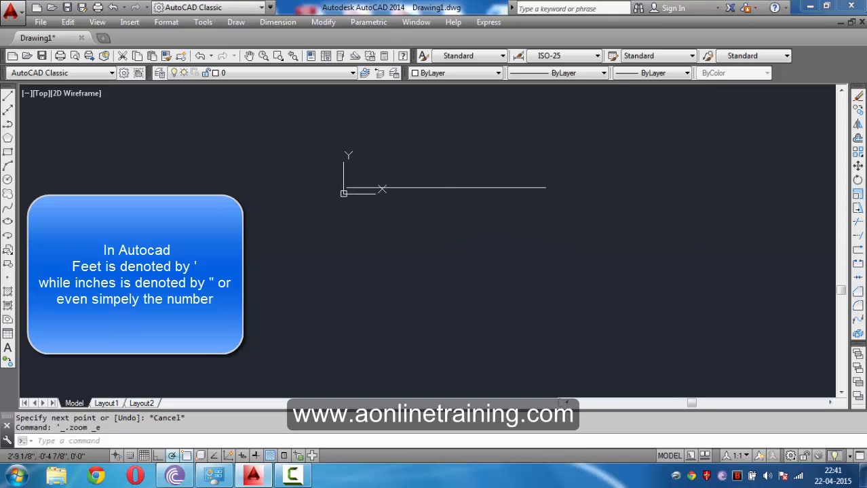
click(8, 97)
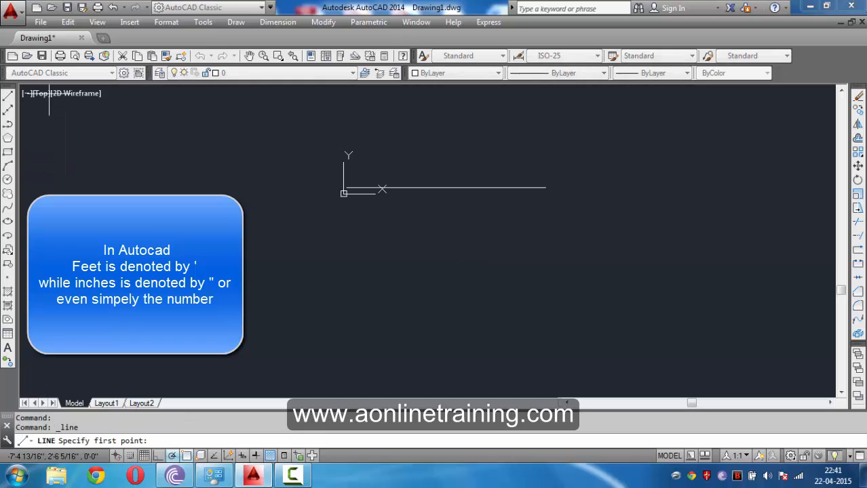
click(546, 188)
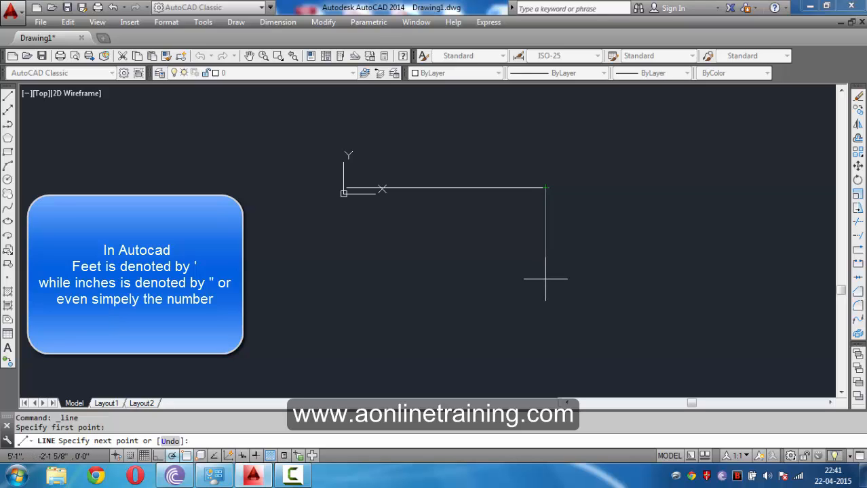
click(159, 459)
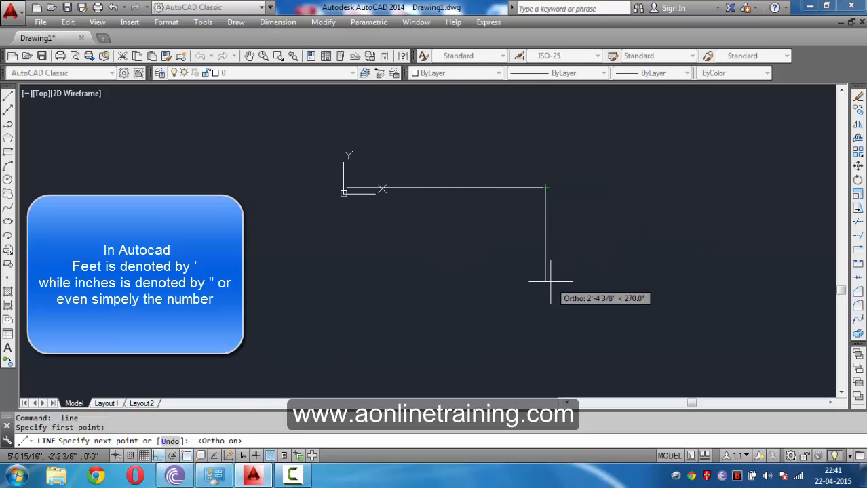
text(2')
key(Return)
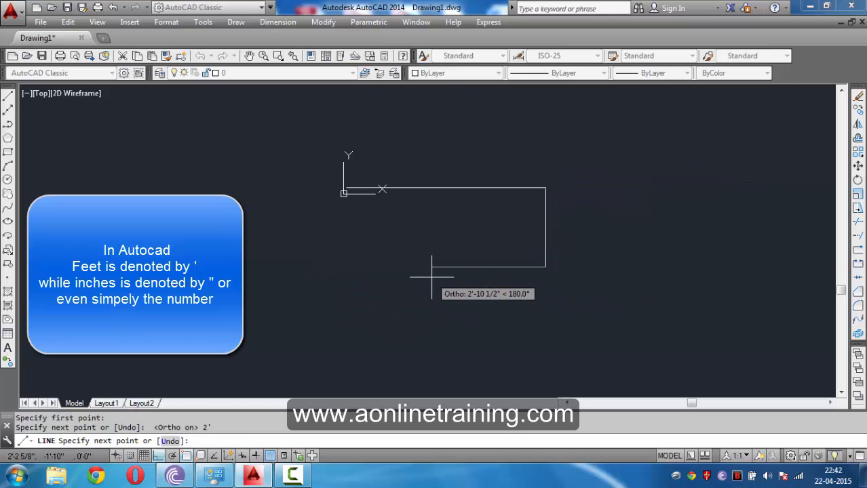
- Complete the rectangle with a 5' bottom line to the left and a closing line up to the first line's start
text(5')
key(Return)
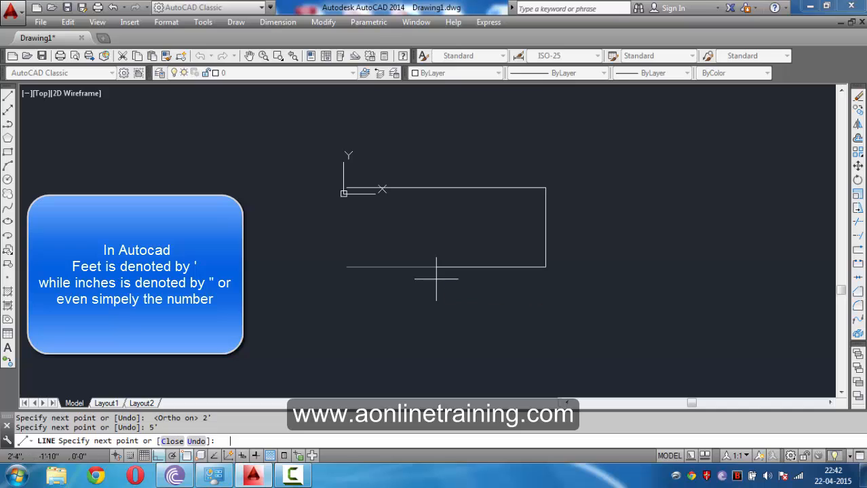
click(346, 189)
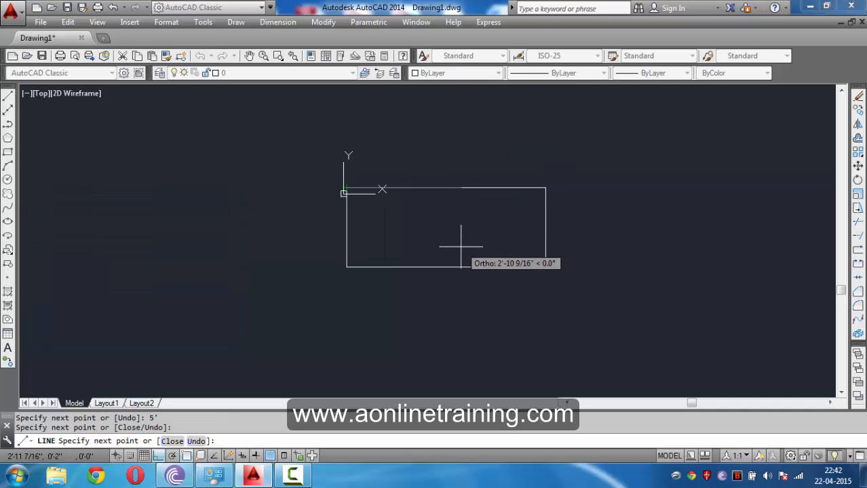
key(Escape)
- Start a square in the free space right of the rectangle with a 15-inch horizontal line to the right
middle_drag(488, 229, 538, 217)
scroll(536, 221, up, 4)
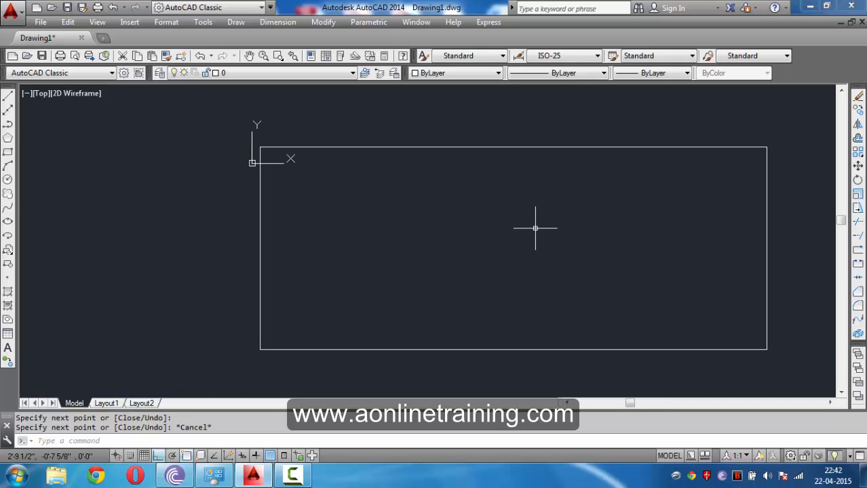
scroll(535, 230, down, 2)
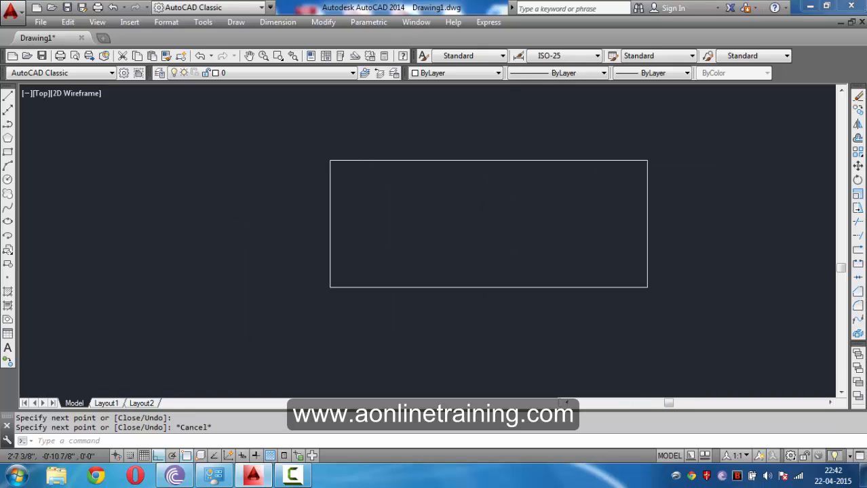
middle_drag(491, 217, 284, 205)
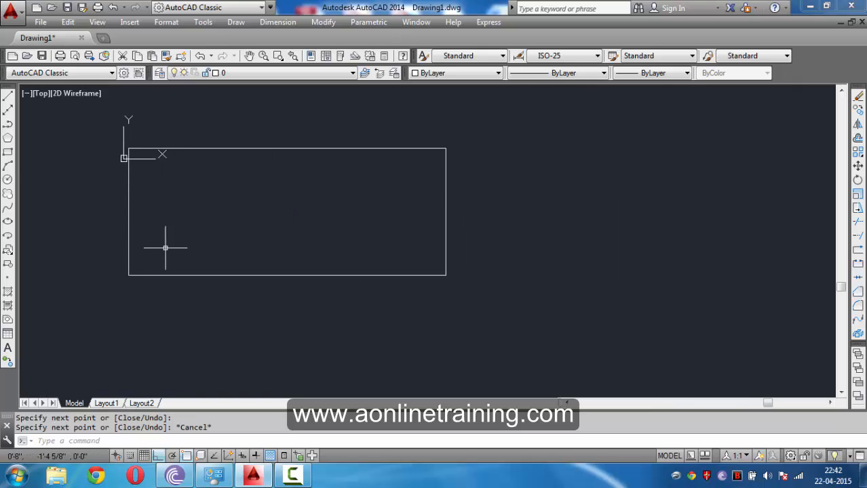
click(8, 97)
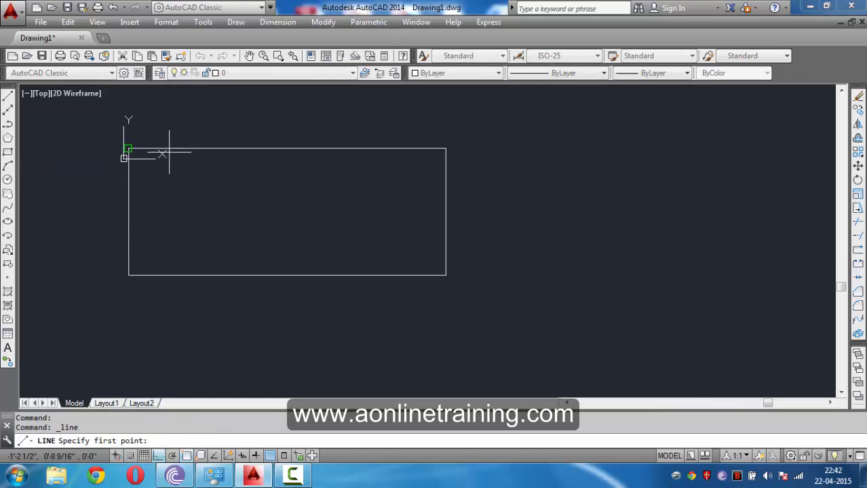
click(614, 201)
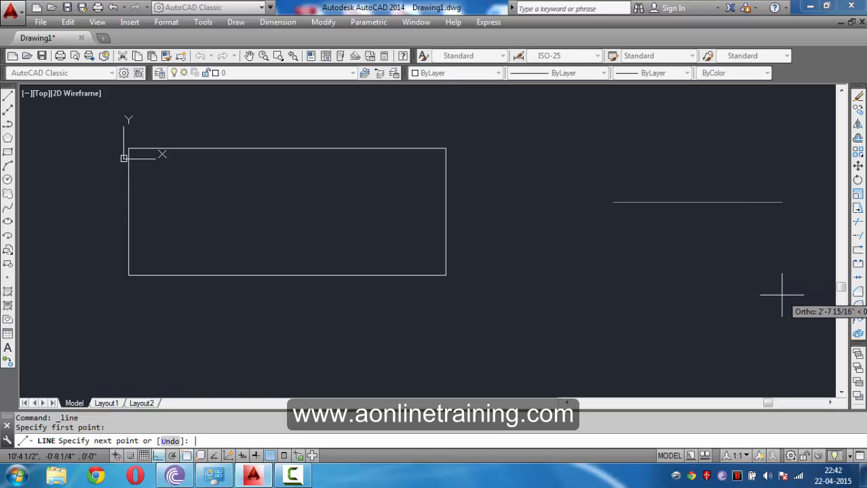
text(15)
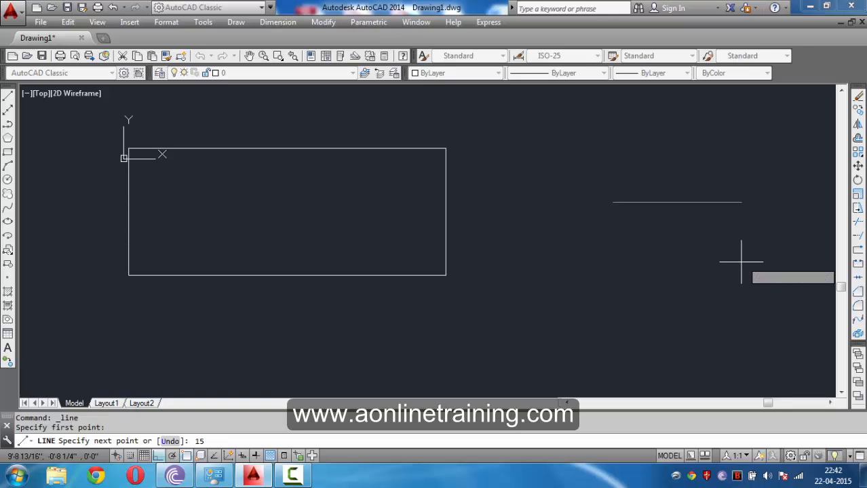
text(")
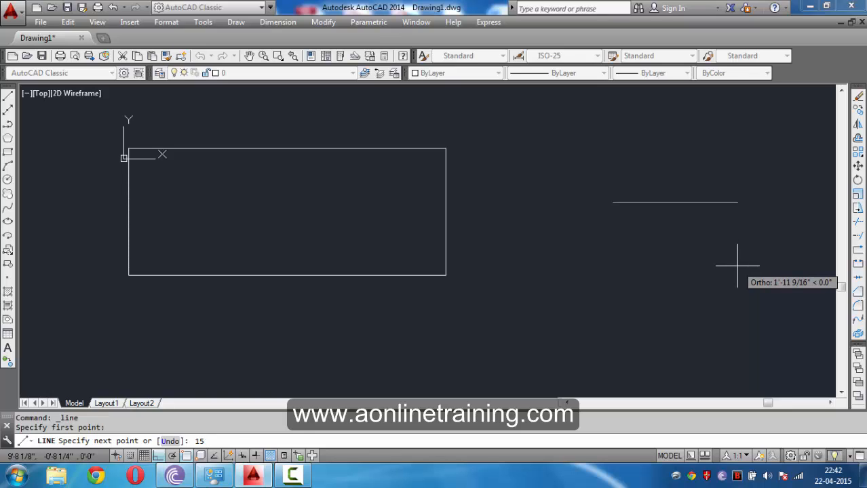
key(Return)
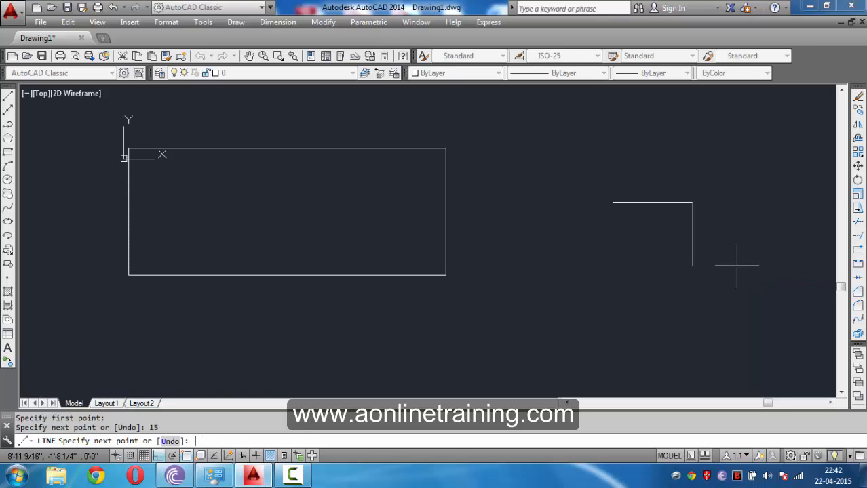
- Complete the square with 15-inch right and bottom sides and a left side closing at the starting point
text(15)
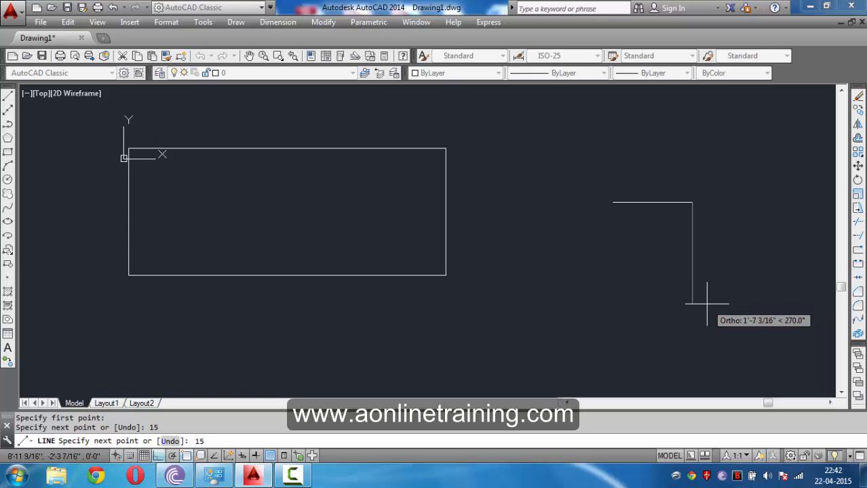
key(Return)
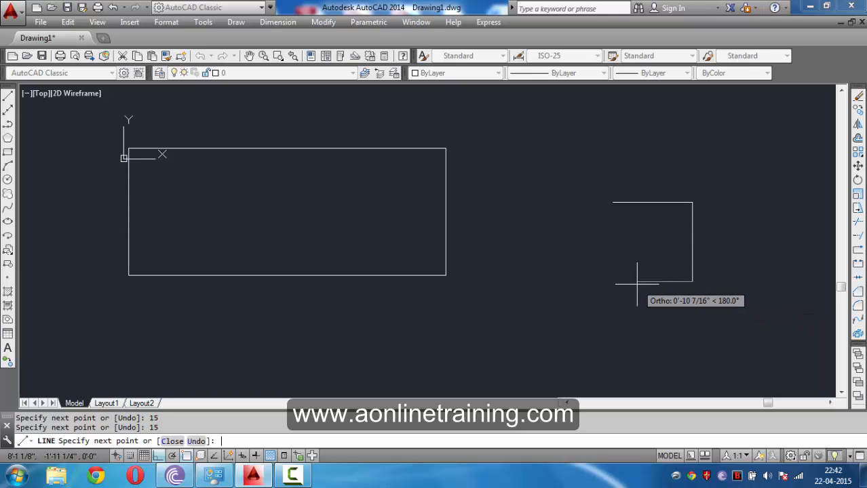
text(15)
key(Return)
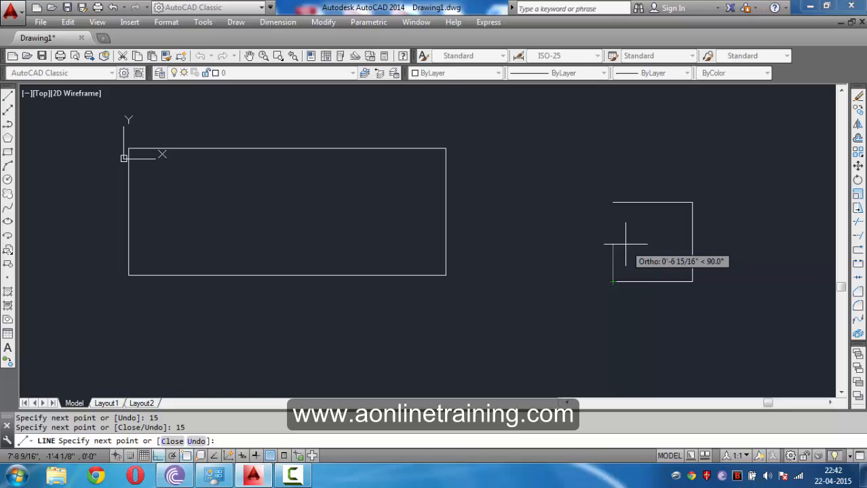
click(613, 202)
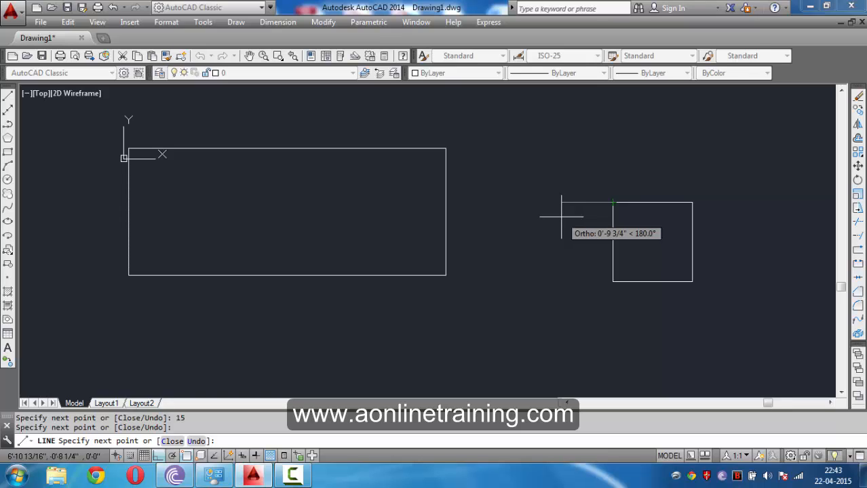
key(Return)
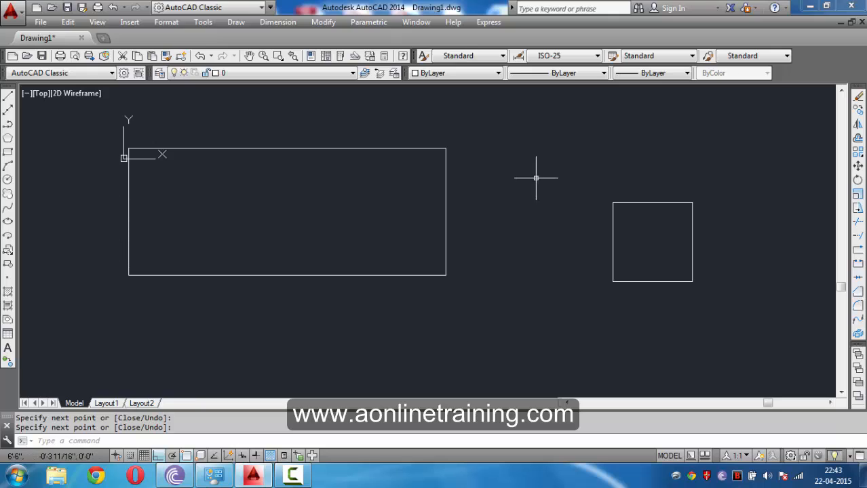
- Turn on all object snap modes in the drafting settings and apply them
middle_drag(565, 288, 555, 220)
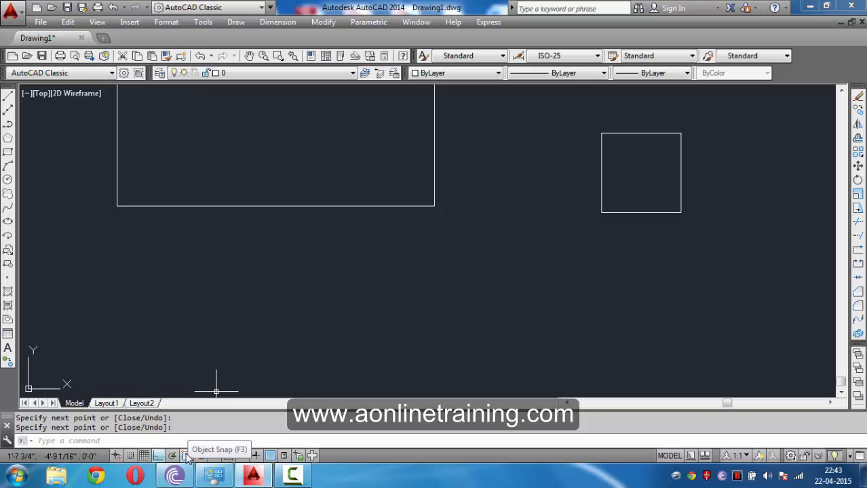
right_click(193, 455)
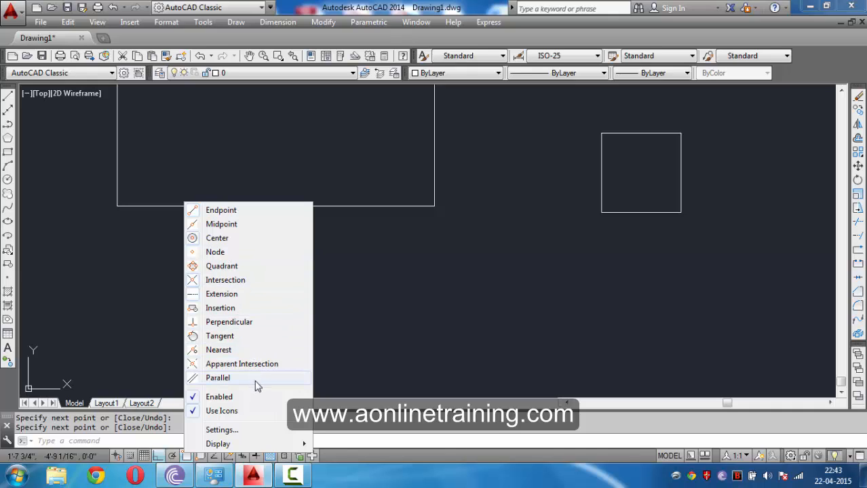
click(231, 431)
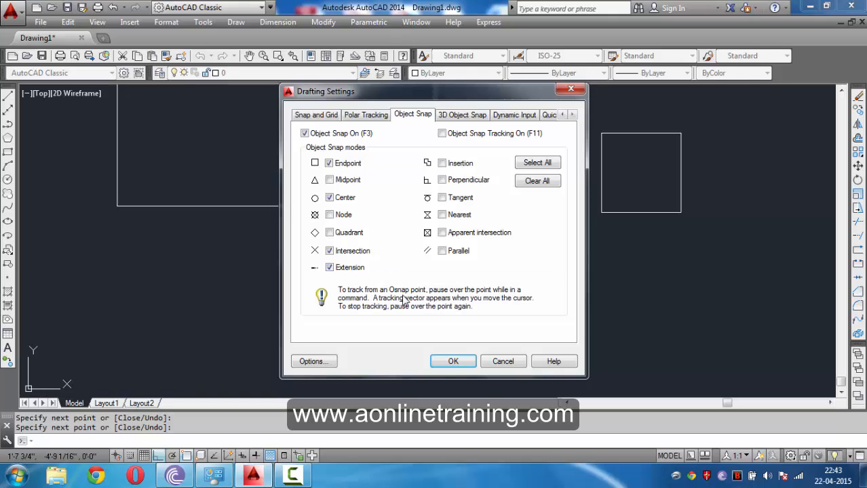
click(539, 165)
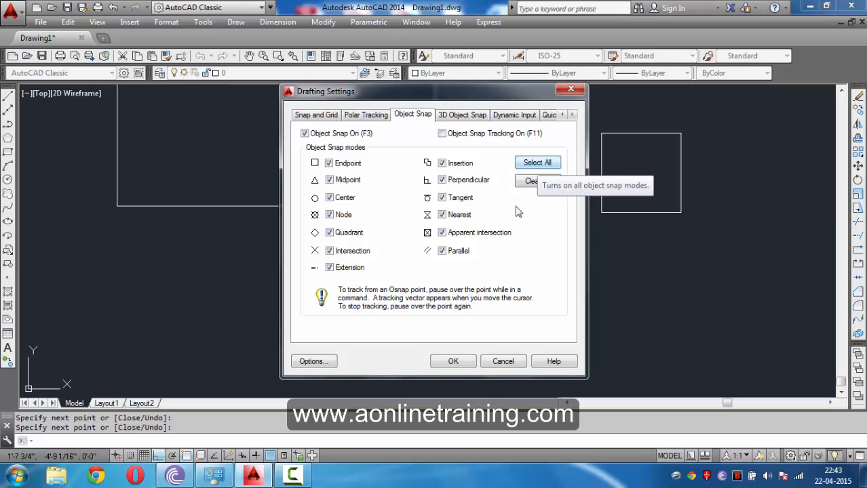
click(453, 362)
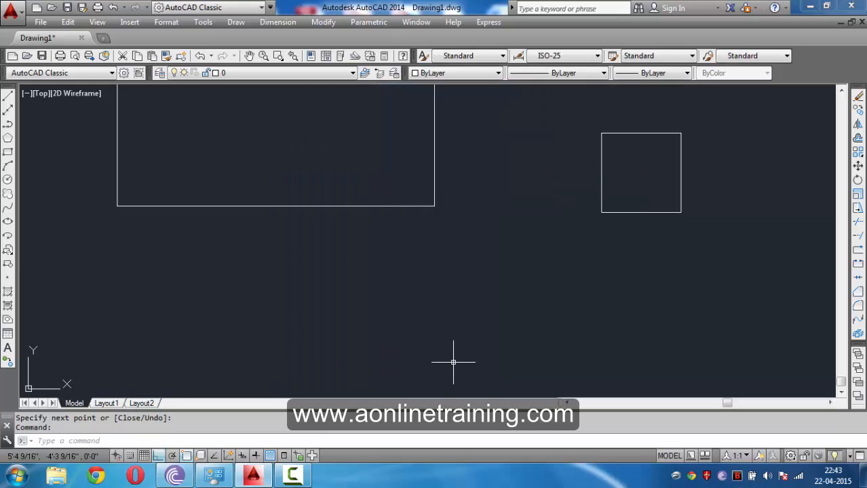
- Start a freehand line chain with a horizontal segment in the free space below and between the rectangle and the square
click(7, 97)
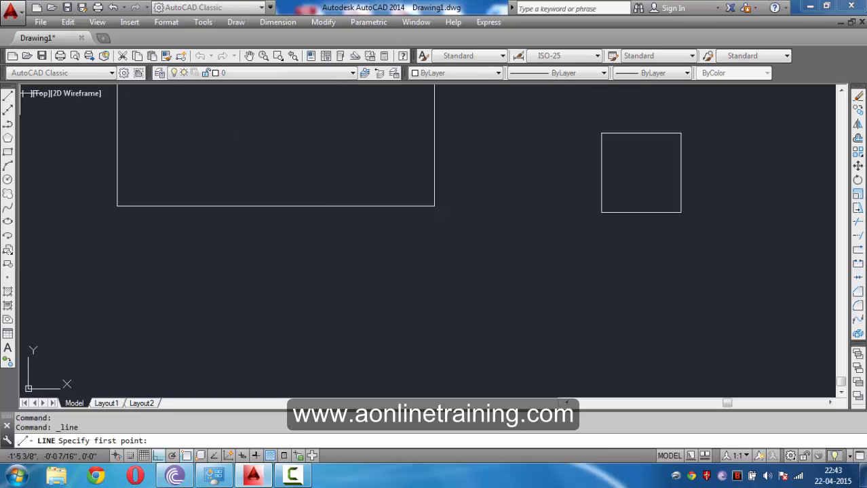
click(470, 241)
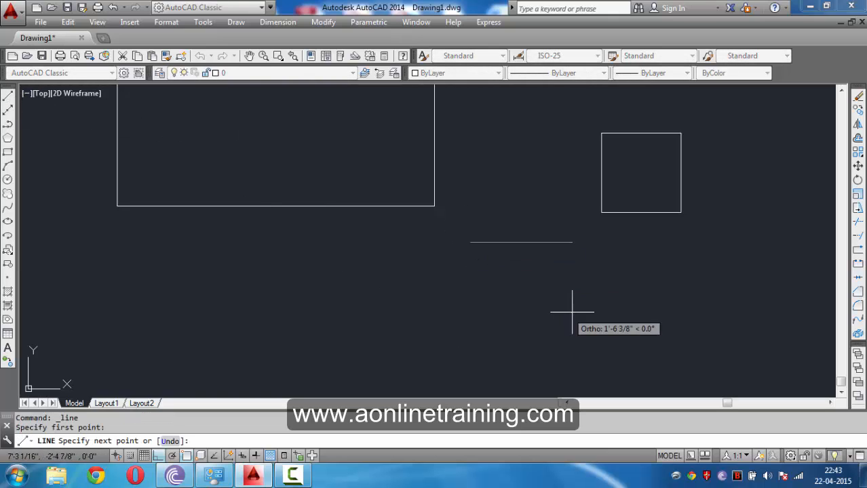
click(586, 261)
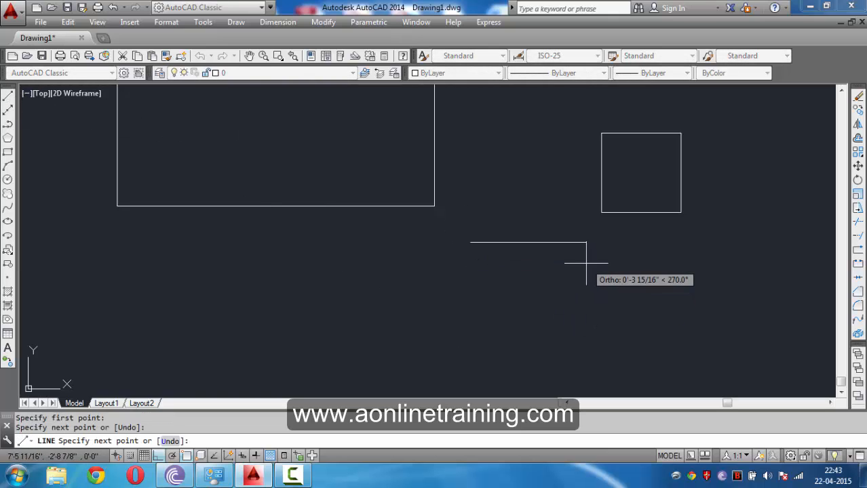
- Turn on polar tracking and continue the chain with four angled segments that close the five-sided outline at its starting point
click(172, 456)
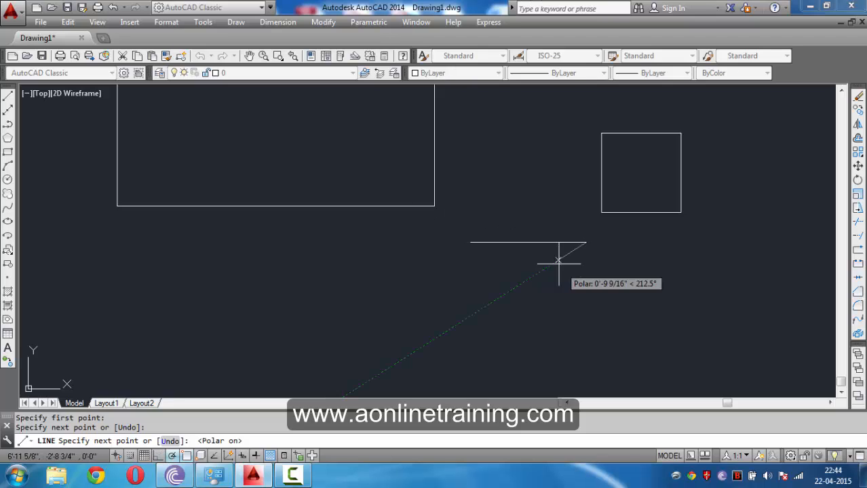
click(659, 323)
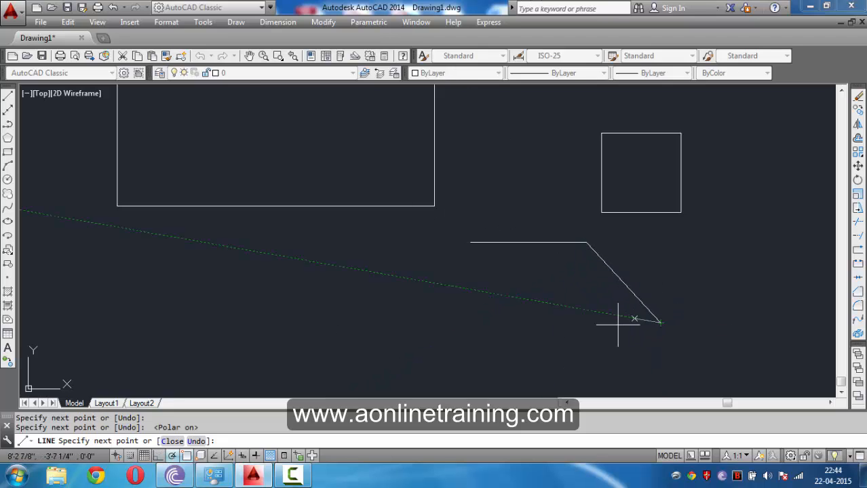
click(521, 352)
click(422, 345)
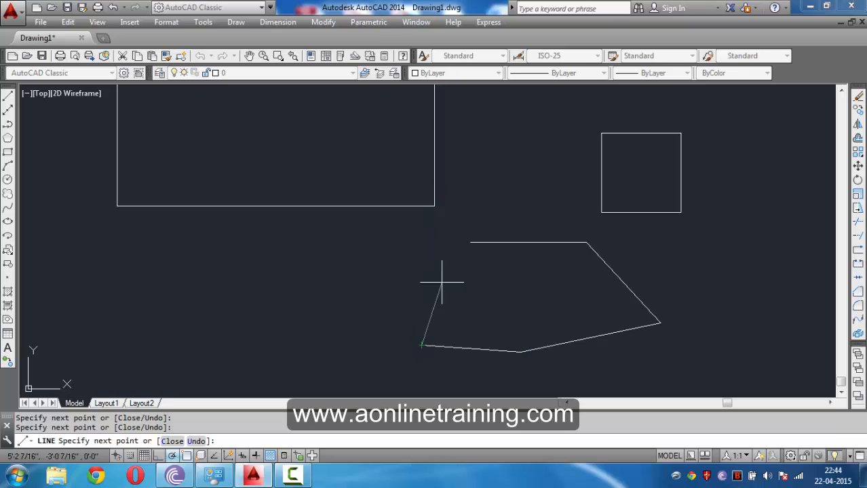
click(470, 243)
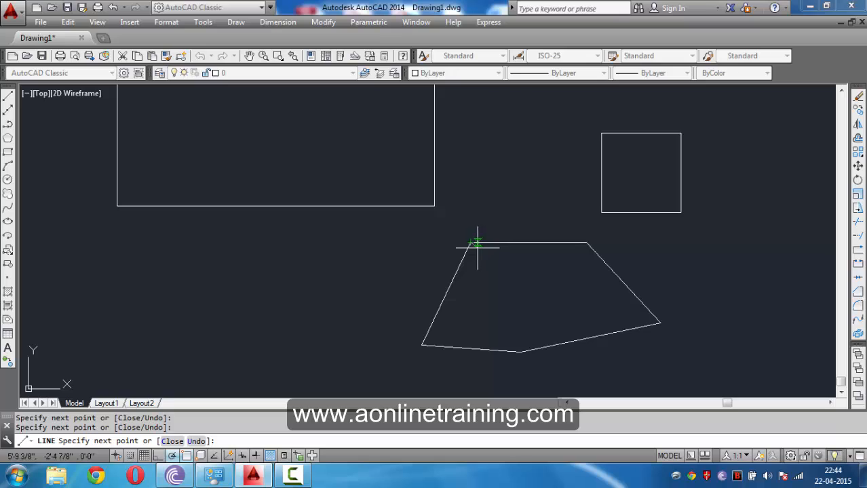
- Continue with three inner lines from the outline's upper-left corner to its bottom edge, upper-right side and lower-right edge, snapping to each edge
click(471, 351)
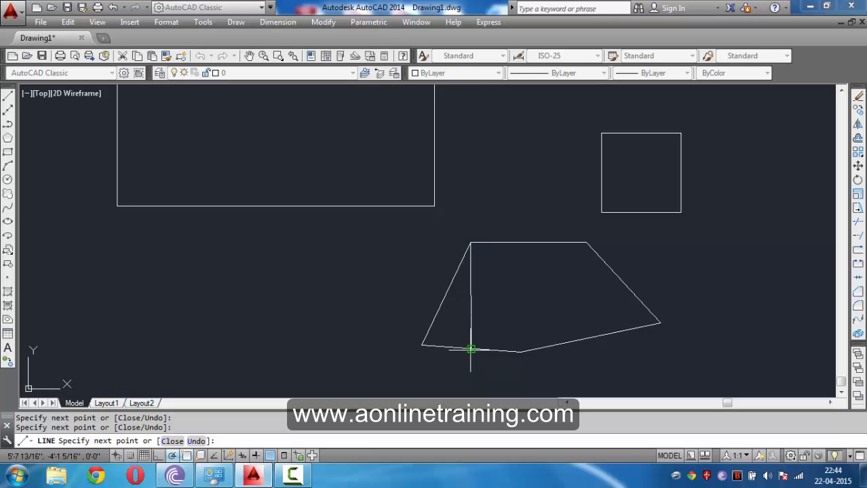
click(600, 257)
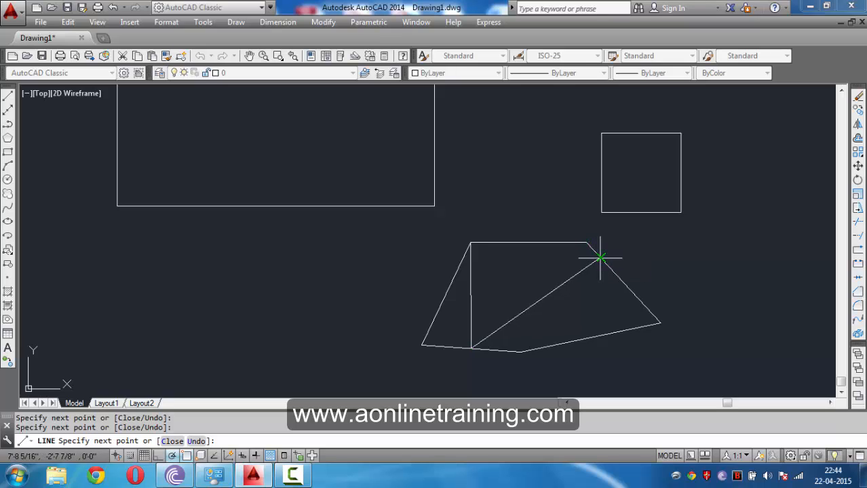
click(615, 333)
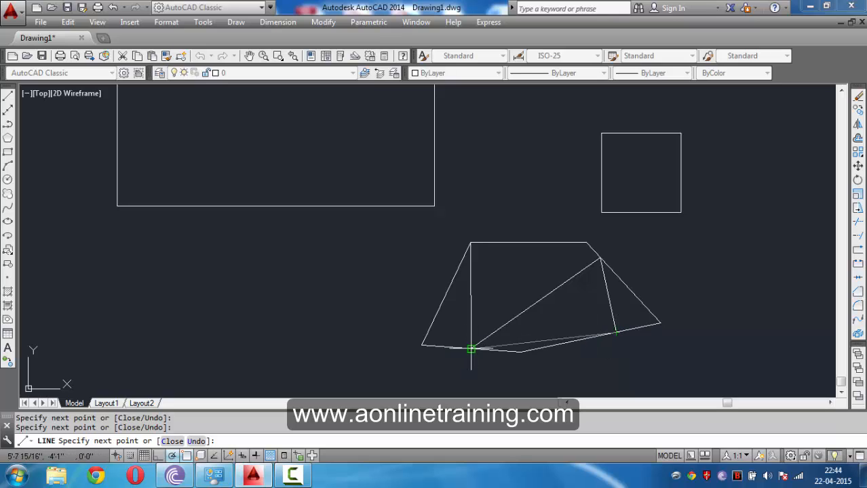
click(600, 258)
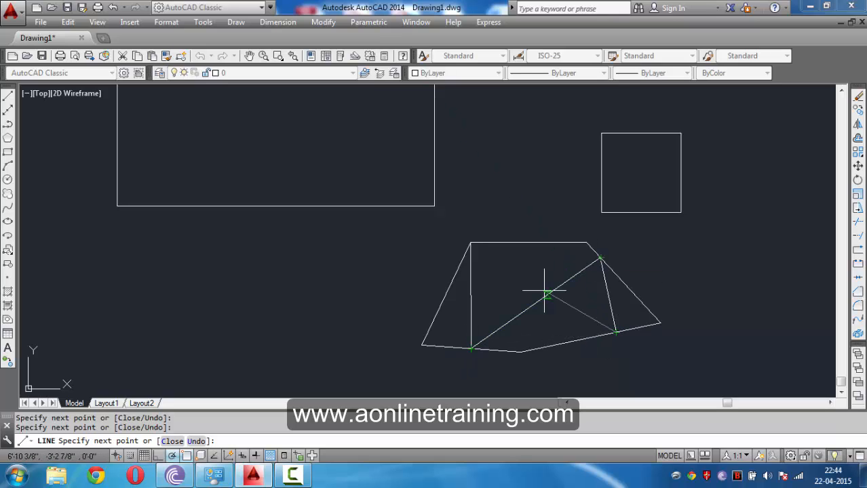
key(Escape)
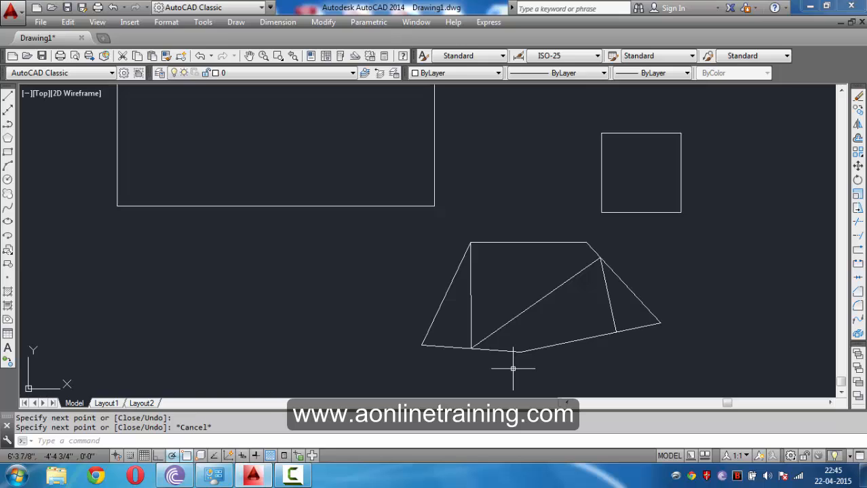
- Zoom to the drawing's extents, zoom in and out around the shapes, and pan the view to show all three
middle_drag(487, 268, 485, 261)
middle_click(486, 262)
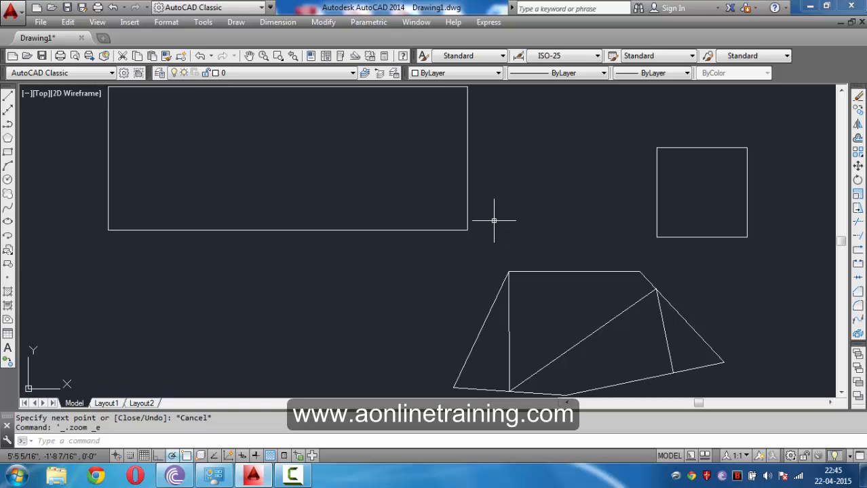
scroll(497, 213, down, 1)
scroll(497, 213, down, 2)
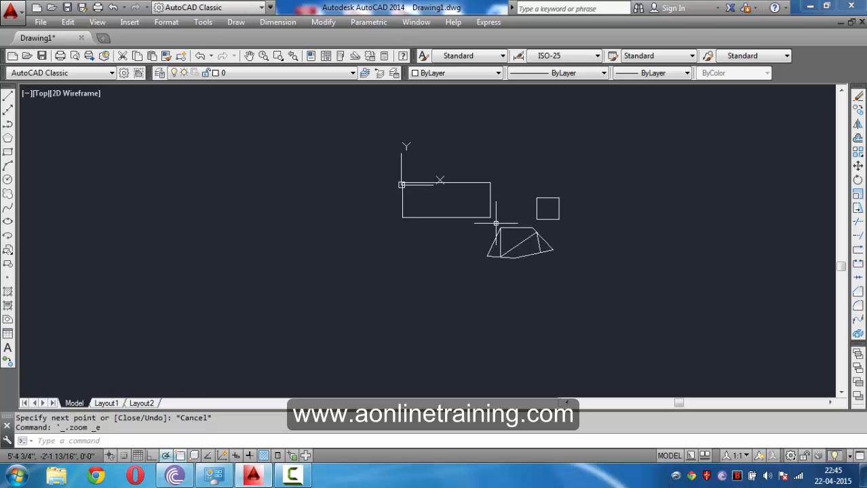
scroll(496, 224, up, 6)
scroll(495, 228, down, 6)
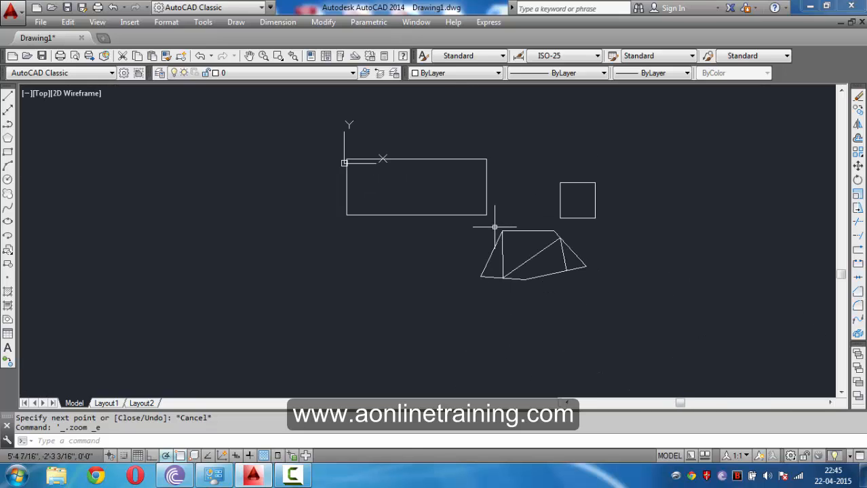
scroll(494, 227, up, 4)
scroll(497, 228, down, 4)
middle_drag(497, 229, 464, 245)
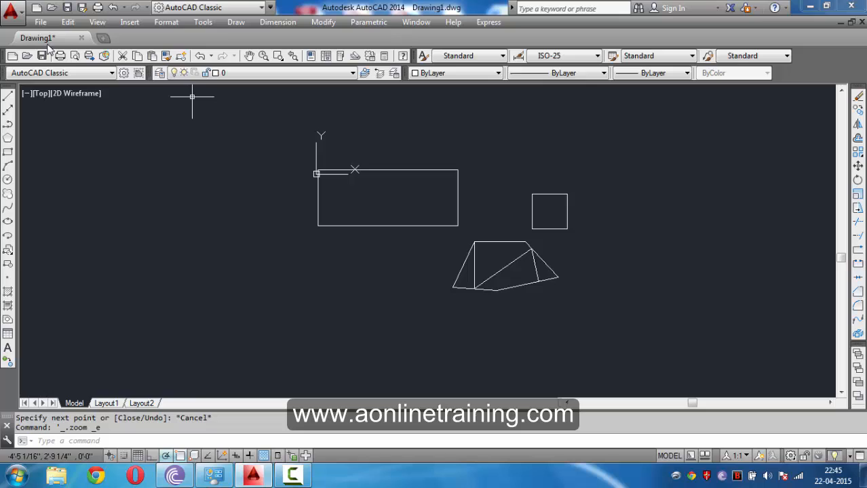
- Select the rectangle, square and five-sided shape with one selection window and erase them all
click(252, 128)
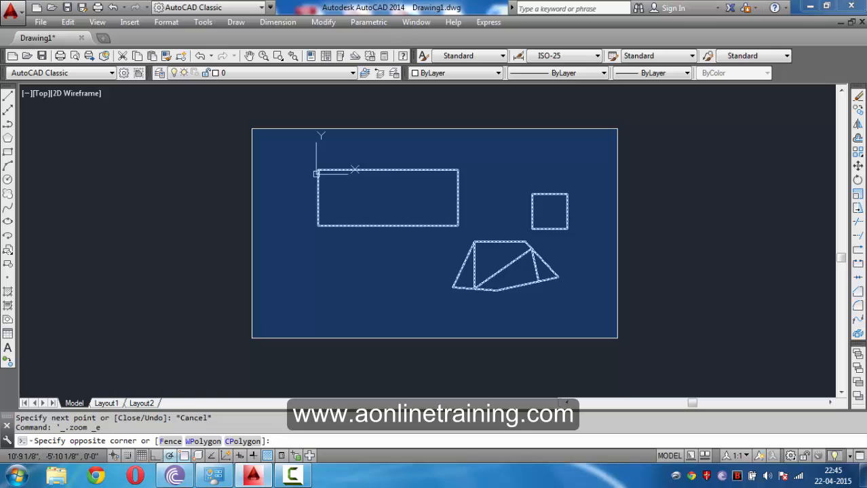
click(618, 337)
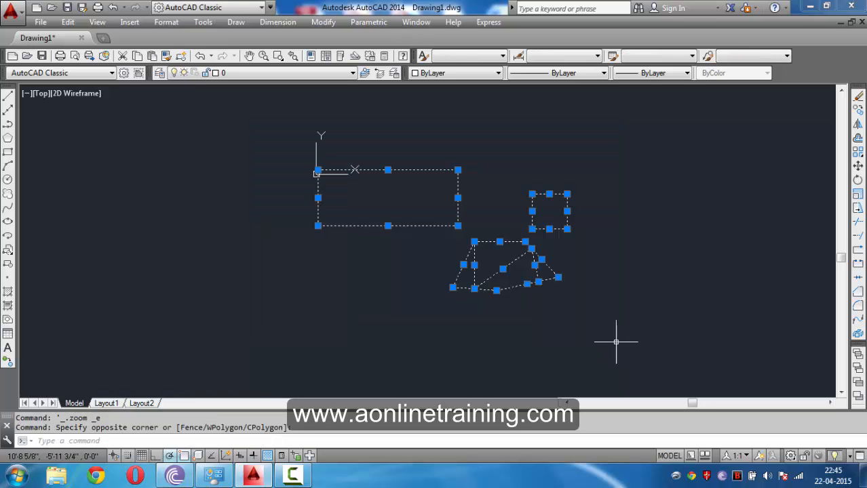
key(Delete)
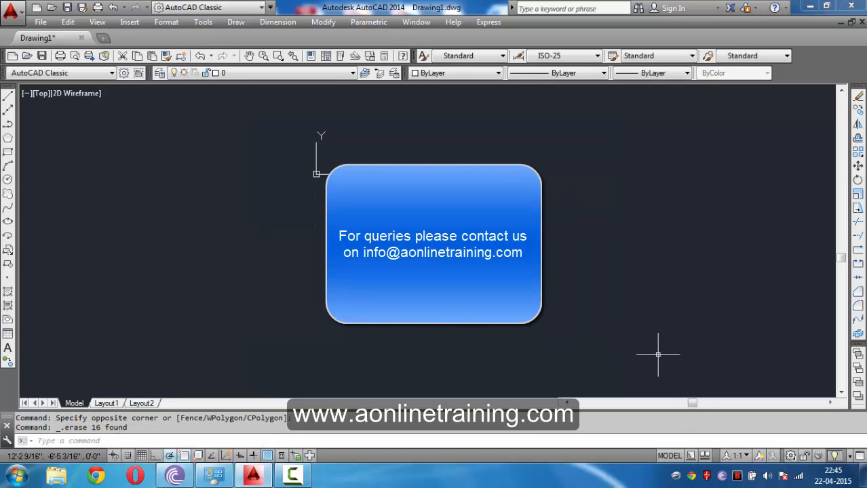